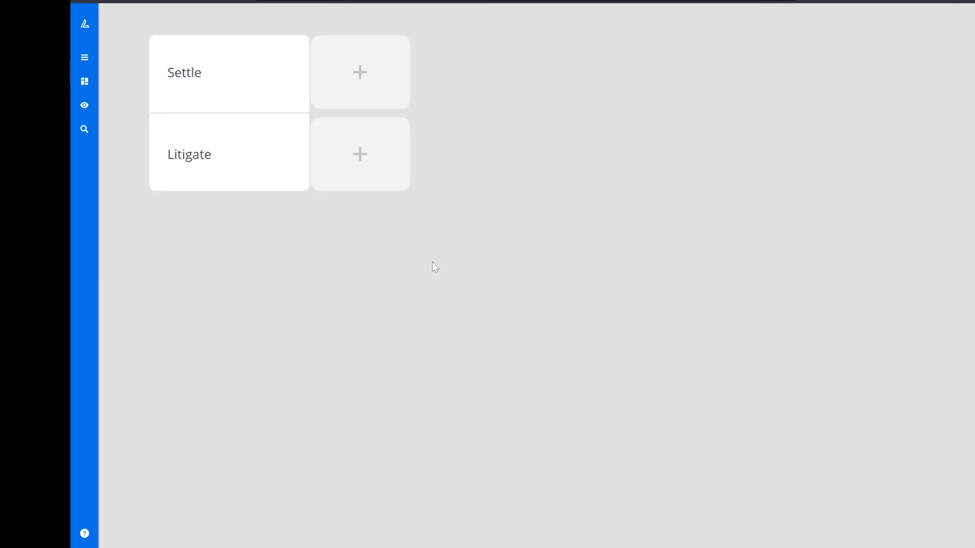
Step: Add a chance node after Litigate and name its first outcome "Court finds breach of contract"
{"action": "mouse_move", "coordinate": [289, 176]}
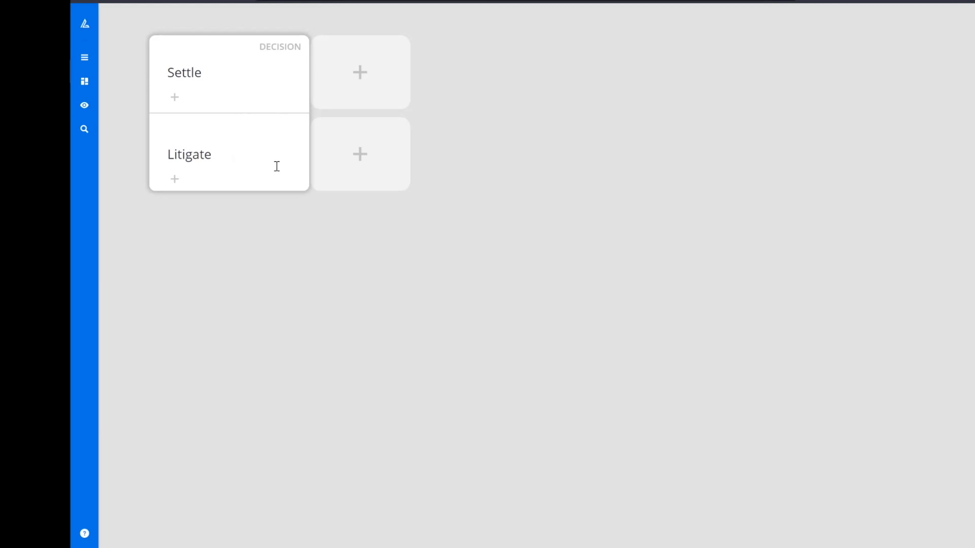
{"action": "left_click", "coordinate": [355, 154]}
{"action": "left_click", "coordinate": [436, 155]}
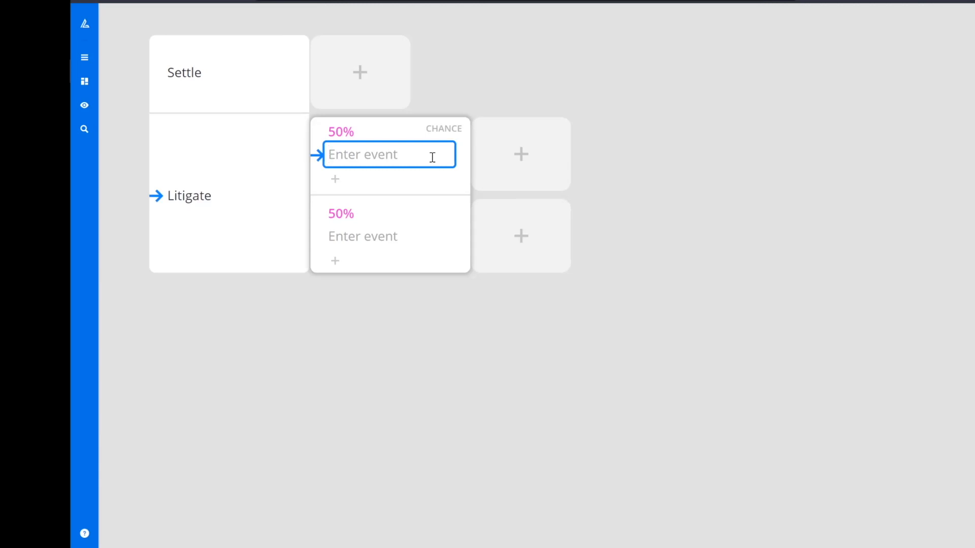
{"action": "type", "text": "Court find s breach"}
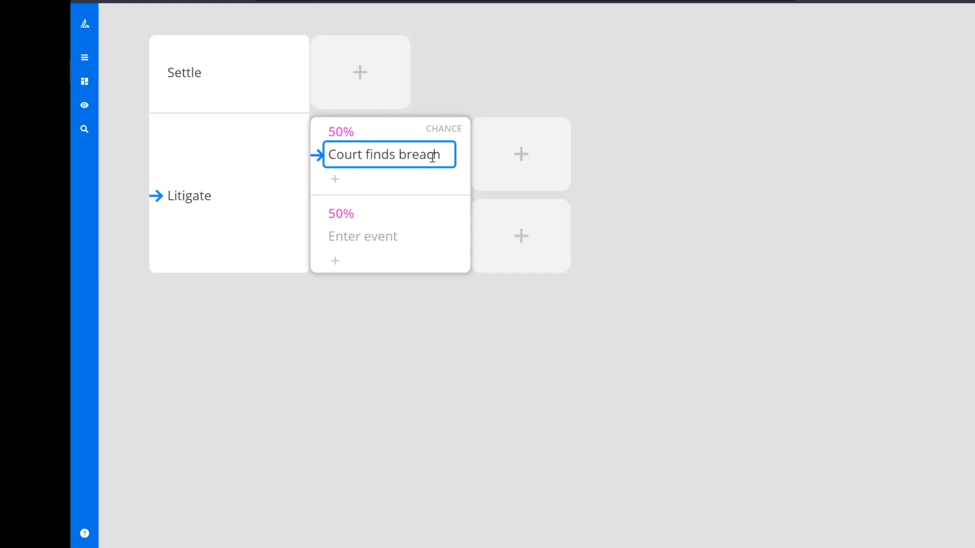
{"action": "type", "text": " of contract"}
Step: Name the second outcome "Court finds no breach"
{"action": "key", "text": "Tab"}
{"action": "type", "text": "Court f"}
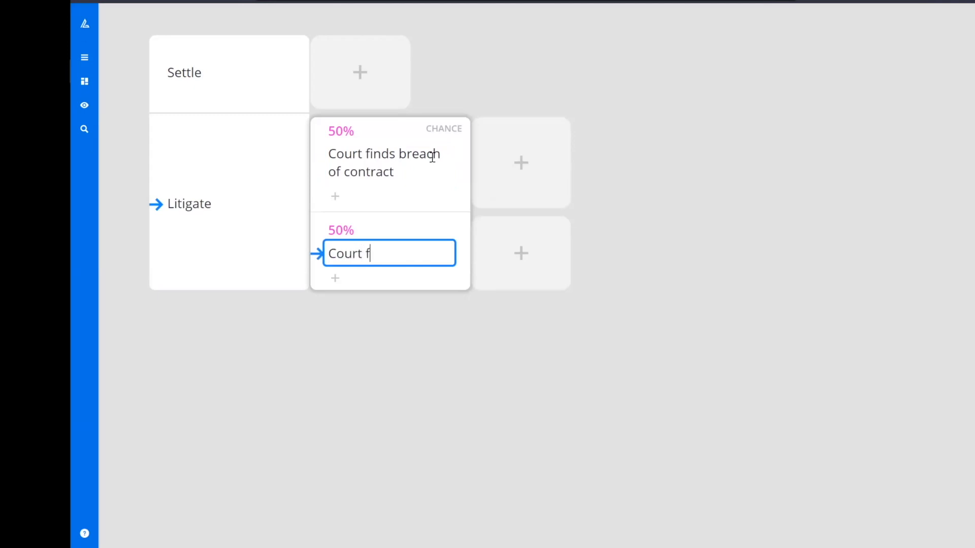
{"action": "type", "text": "inds no breach"}
{"action": "key", "text": "Return"}
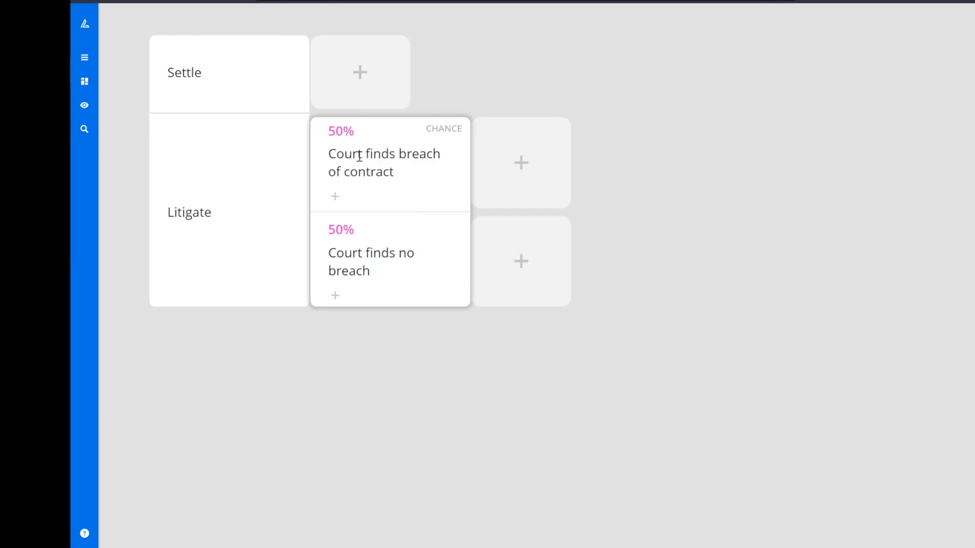
Step: Set the outcome probabilities to 70% for breach of contract and 30% for no breach
{"action": "left_click", "coordinate": [349, 136]}
{"action": "left_click_drag", "start_coordinate": [487, 221], "coordinate": [491, 241]}
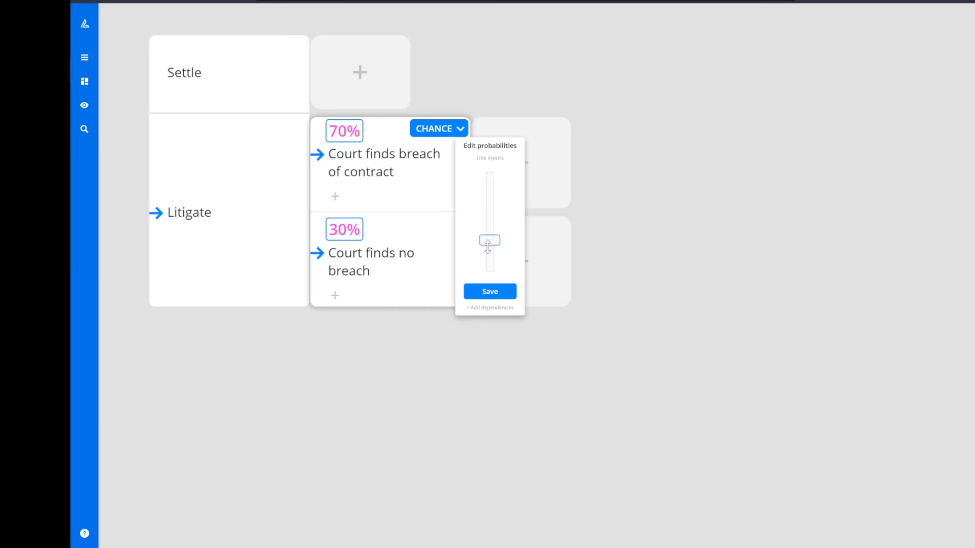
{"action": "left_click", "coordinate": [490, 291]}
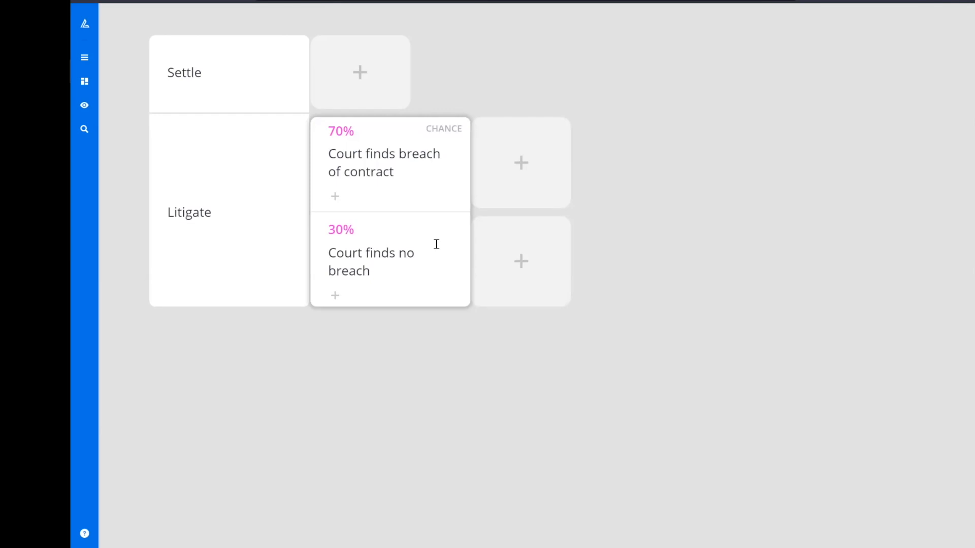
Step: Add a chance node after "Court finds breach of contract" with first outcome "Court finds no exclusion clause"
{"action": "left_click", "coordinate": [426, 174]}
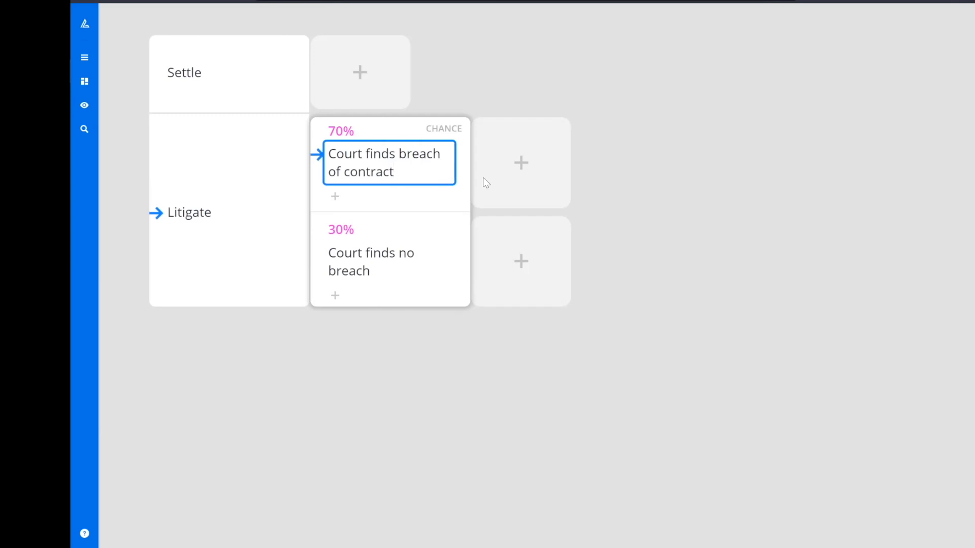
{"action": "left_click", "coordinate": [519, 183]}
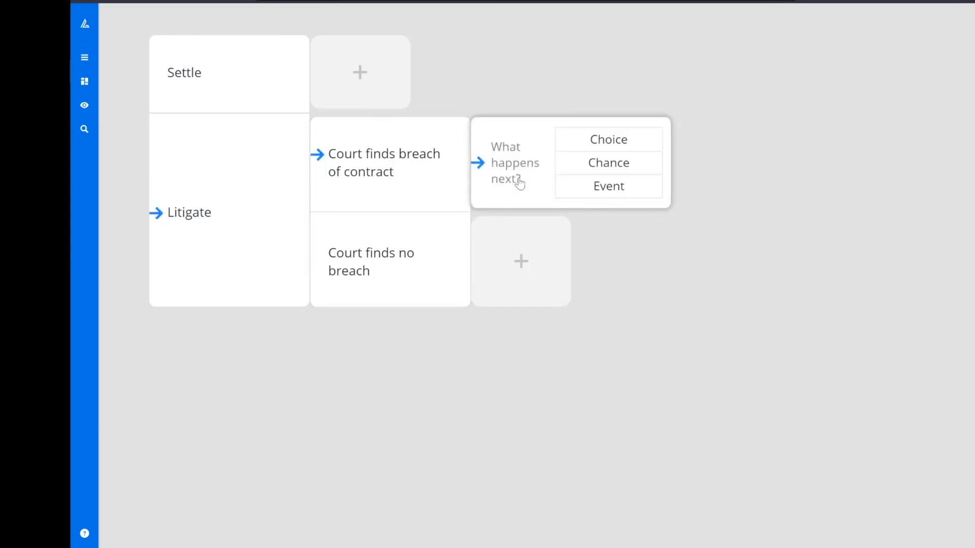
{"action": "left_click", "coordinate": [567, 165]}
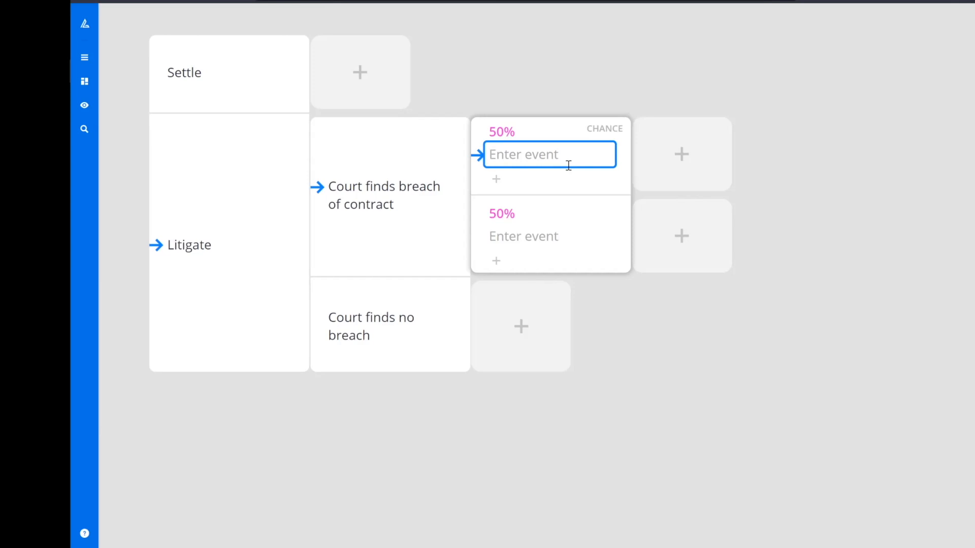
{"action": "type", "text": "Court finds no e"}
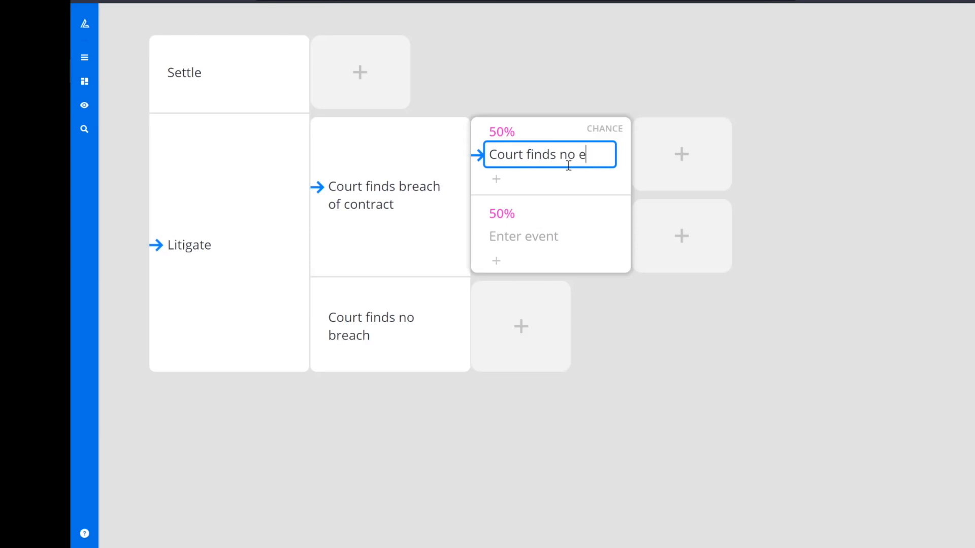
{"action": "type", "text": "xclusion clause"}
Step: Name the second outcome "Court finds exclusion clause applies"
{"action": "key", "text": "Tab"}
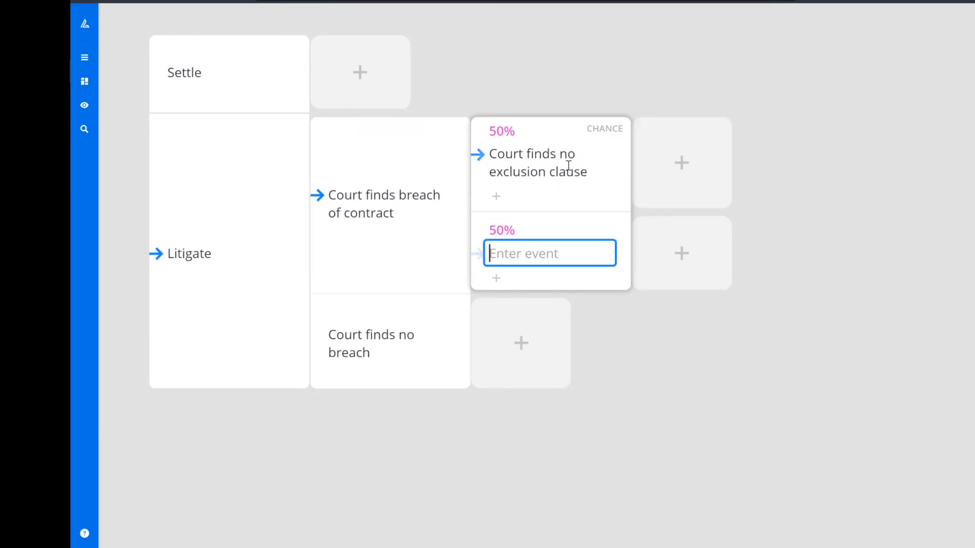
{"action": "type", "text": "Court f"}
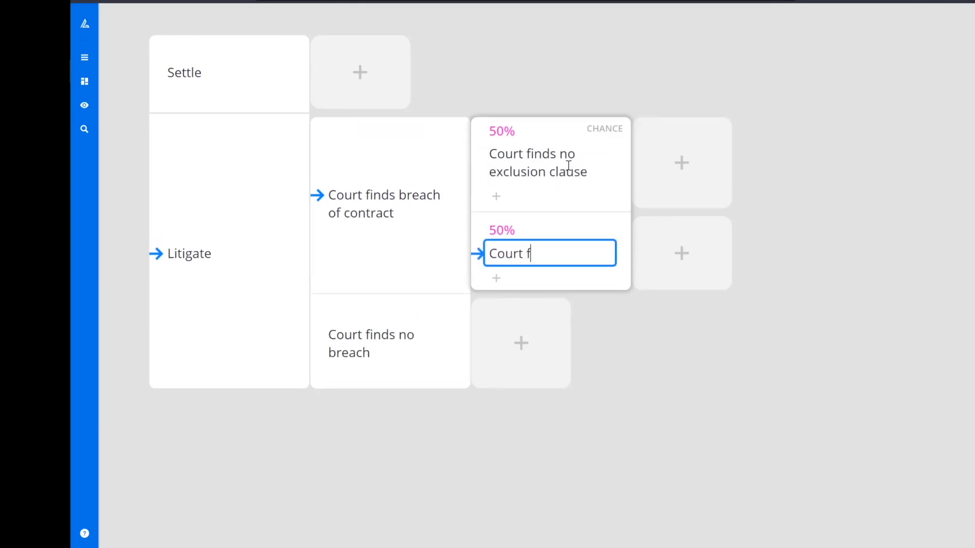
{"action": "type", "text": "inds exclusion clause applies"}
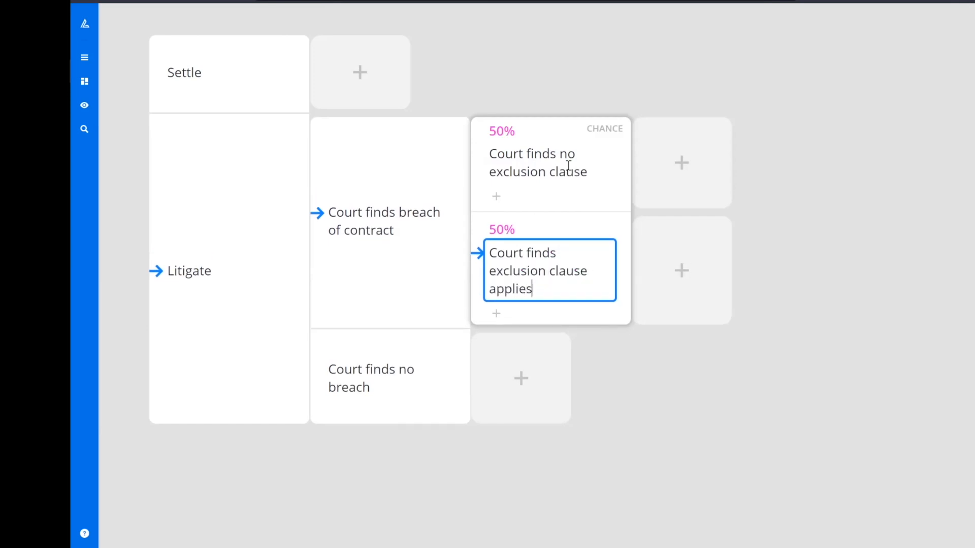
{"action": "key", "text": "Escape"}
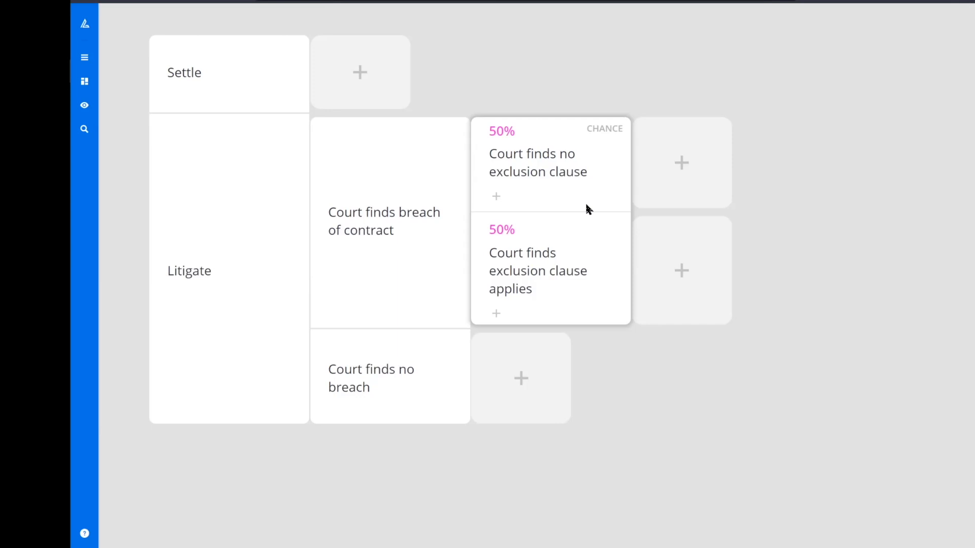
Step: Add a chance node with three outcomes after "Court finds no exclusion clause"
{"action": "left_click", "coordinate": [598, 174]}
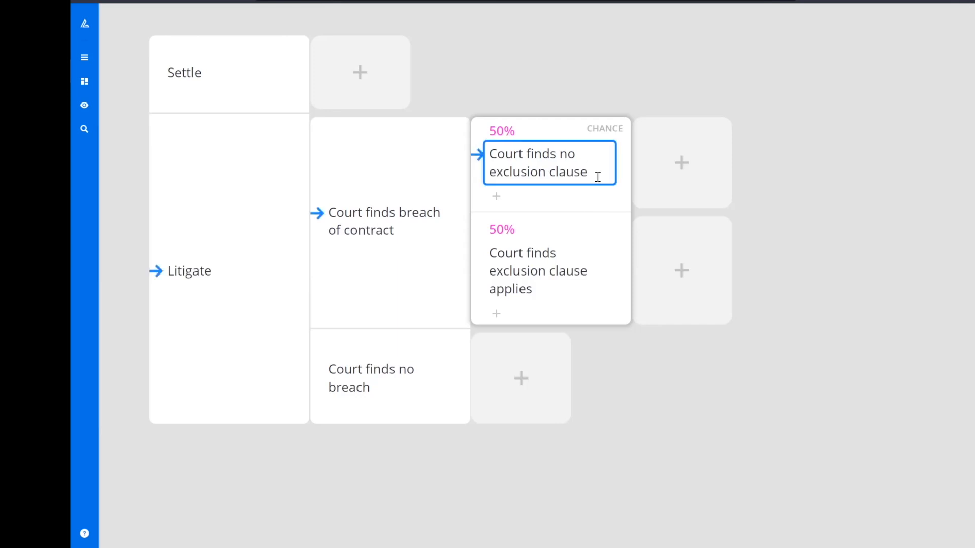
{"action": "left_click", "coordinate": [653, 172]}
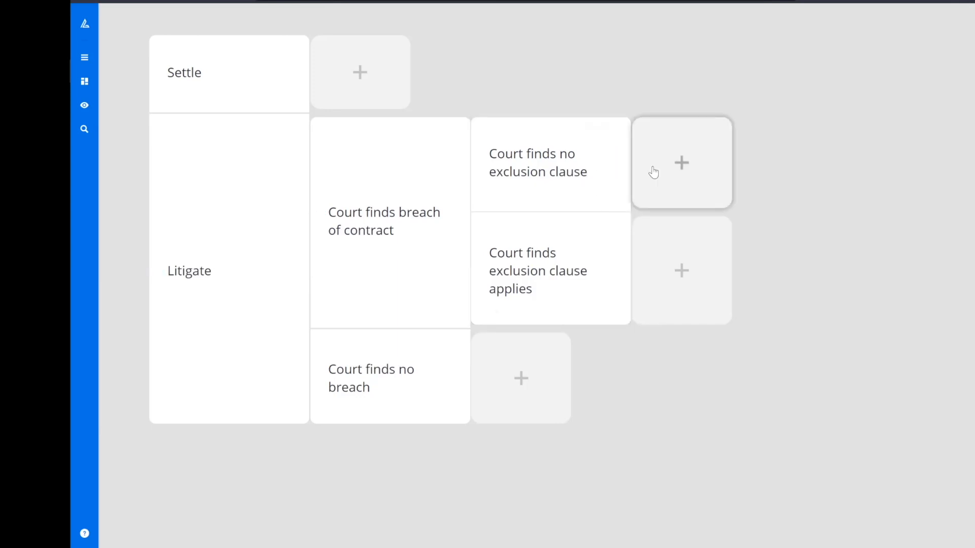
{"action": "left_click", "coordinate": [663, 163]}
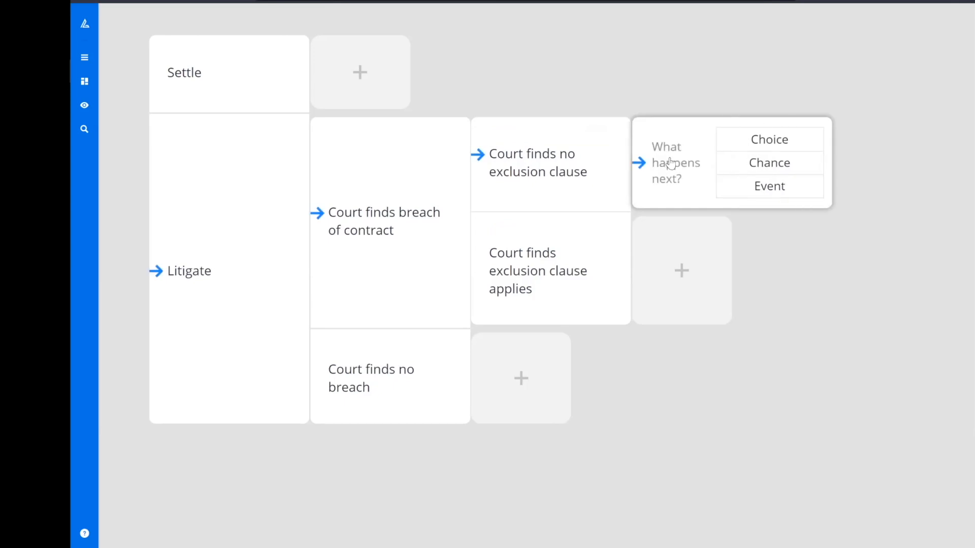
{"action": "left_click", "coordinate": [745, 166]}
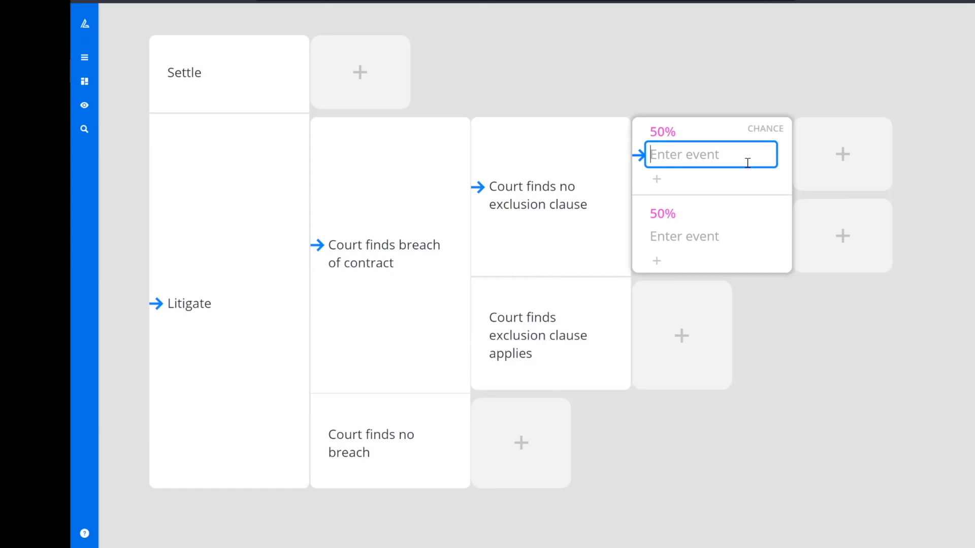
{"action": "left_click", "coordinate": [760, 132]}
{"action": "left_click", "coordinate": [802, 174]}
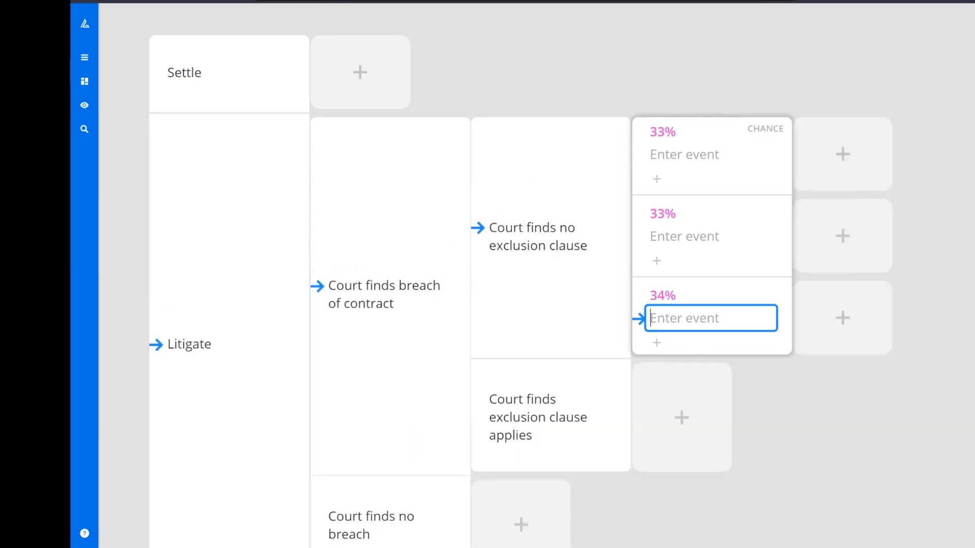
Step: Name the three outcomes "High damages", "Medium damages" and "Low"
{"action": "left_click", "coordinate": [763, 160]}
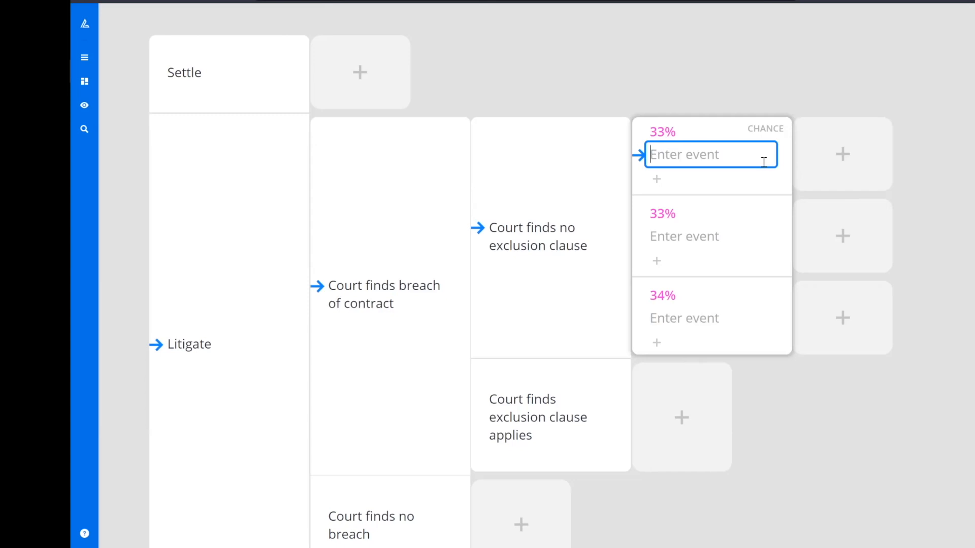
{"action": "type", "text": "High "}
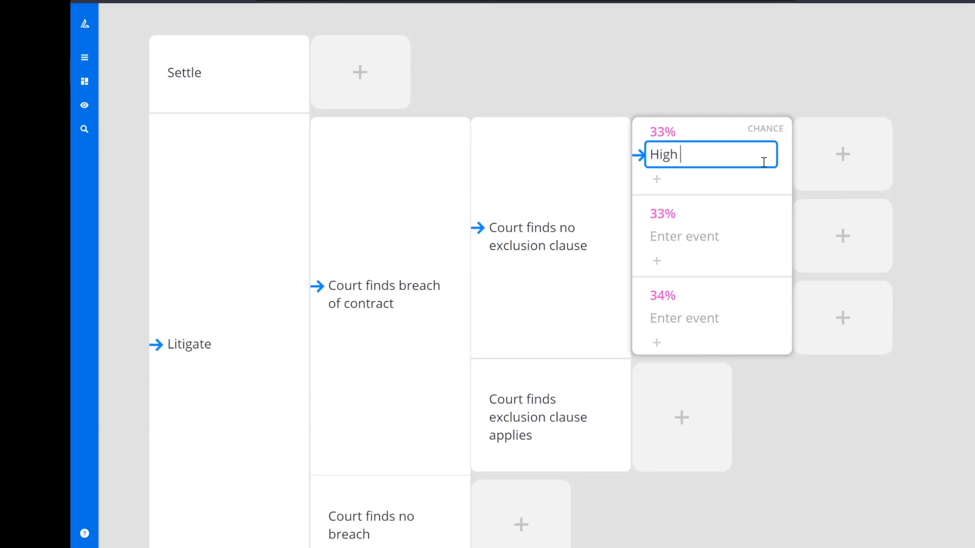
{"action": "type", "text": "damages"}
{"action": "key", "text": "Return"}
{"action": "type", "text": "Mediau"}
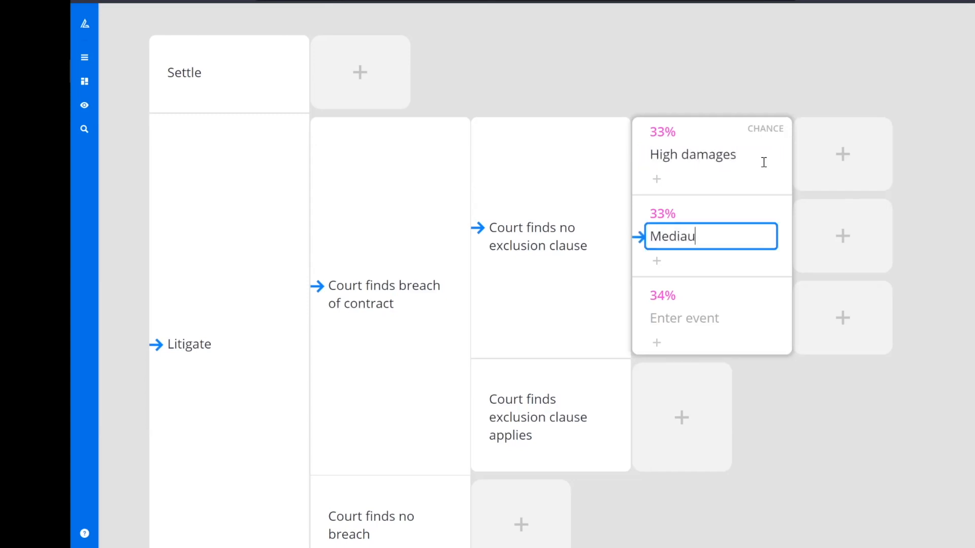
{"action": "key", "text": "BackSpace"}
{"action": "key", "text": "BackSpace"}
{"action": "type", "text": "um damages"}
{"action": "key", "text": "Return"}
{"action": "type", "text": "Low"}
{"action": "key", "text": "Return"}
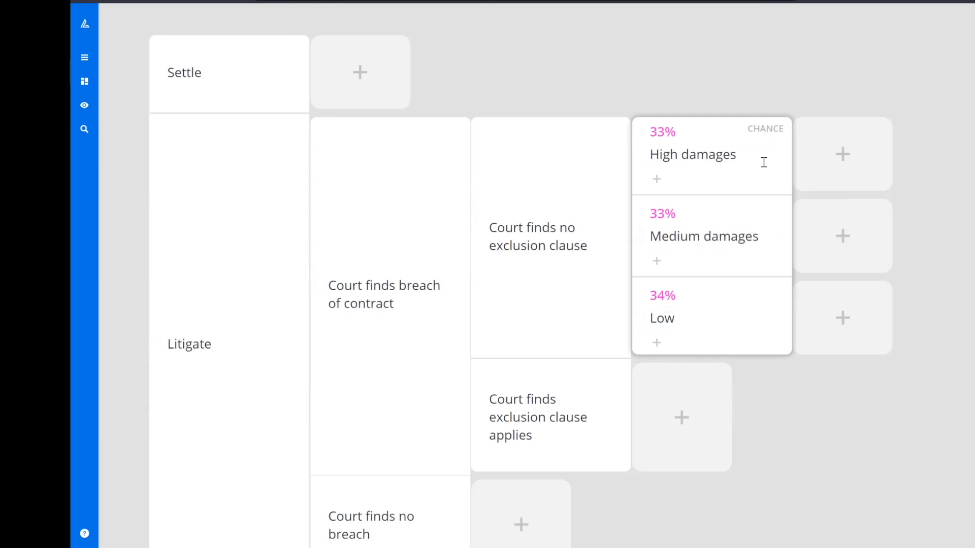
Step: Set the damages probabilities to 20% high, 60% medium and 20% low
{"action": "left_click", "coordinate": [664, 134]}
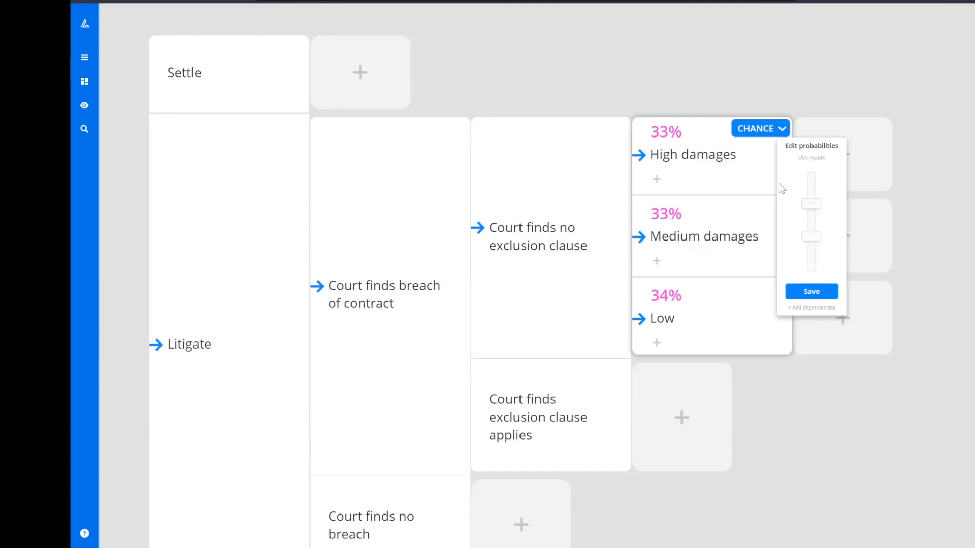
{"action": "left_click_drag", "start_coordinate": [811, 204], "coordinate": [811, 190]}
{"action": "left_click_drag", "start_coordinate": [811, 236], "coordinate": [811, 250]}
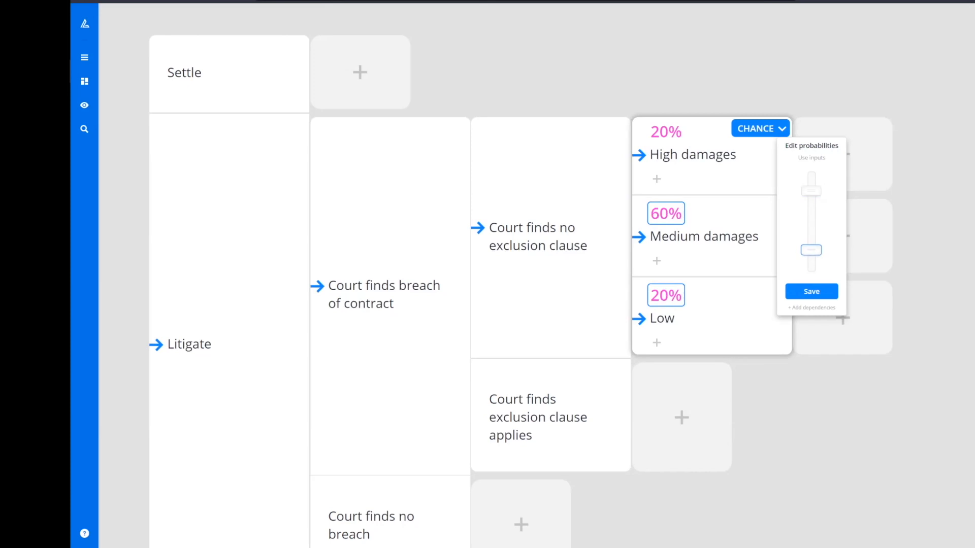
{"action": "left_click", "coordinate": [811, 291]}
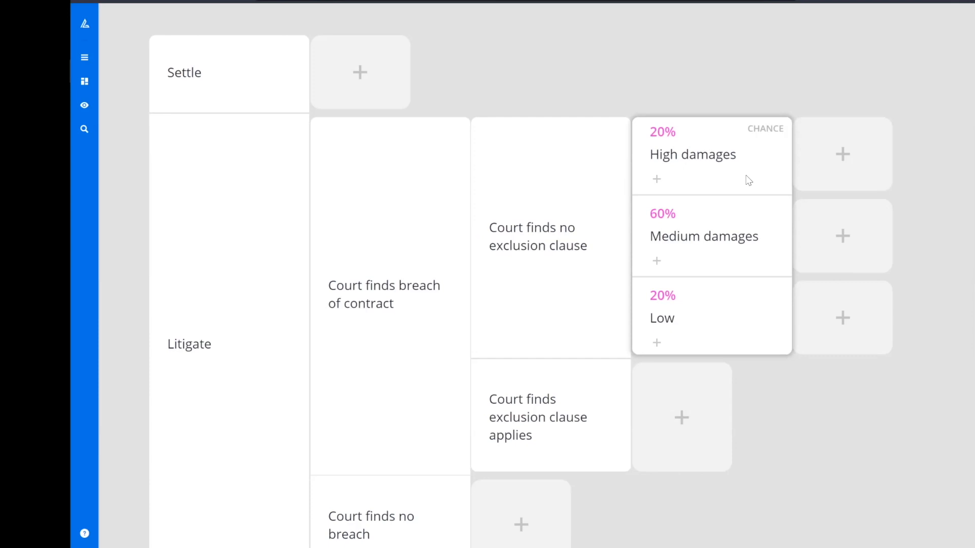
Step: Open the Goals panel to review the Financial wealth goal, then close it
{"action": "left_click", "coordinate": [648, 68]}
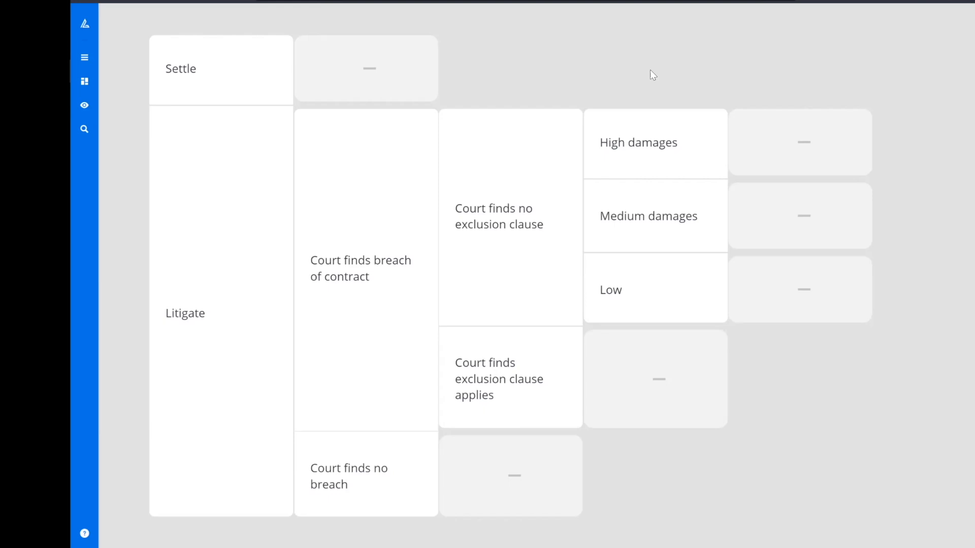
{"action": "left_click", "coordinate": [84, 59]}
{"action": "left_click", "coordinate": [151, 81]}
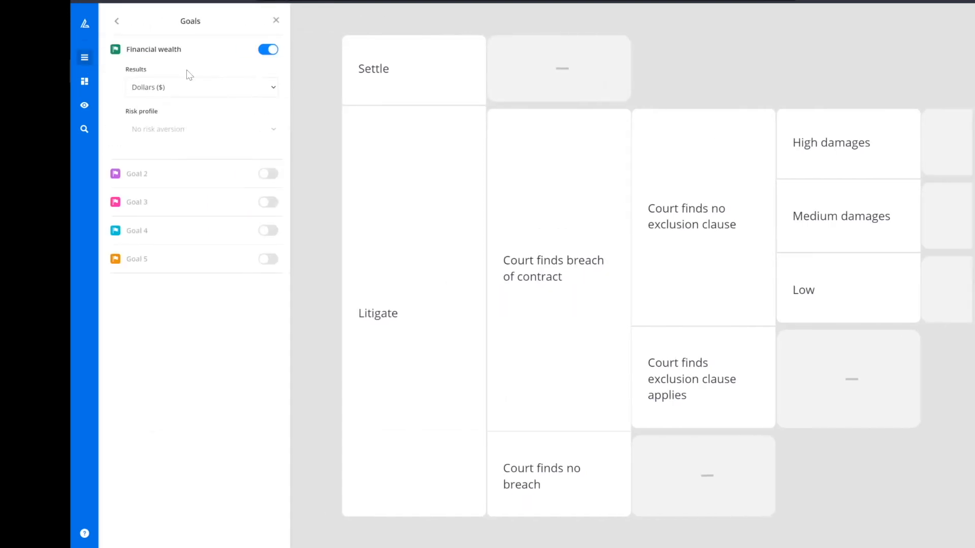
{"action": "left_click", "coordinate": [276, 21]}
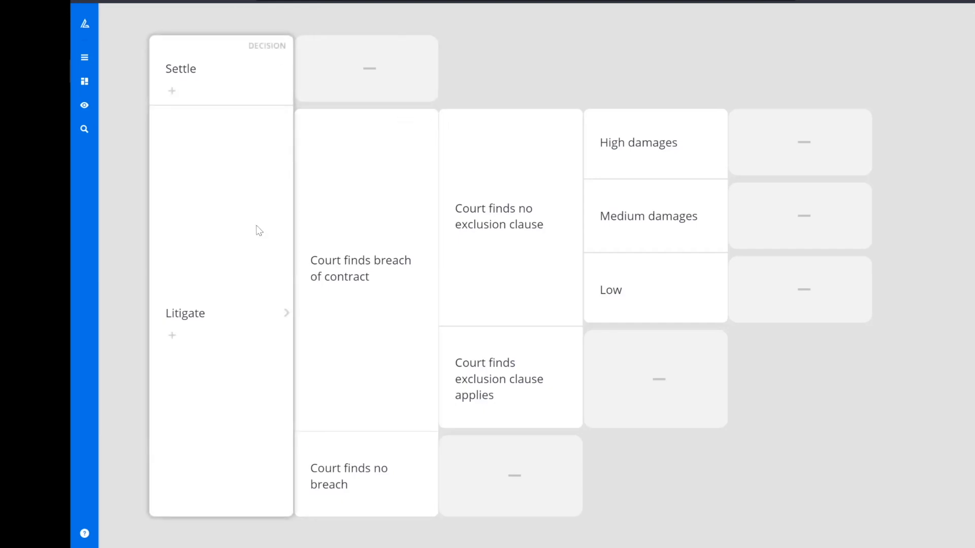
Step: Add a Financial wealth result of -200000 to the Litigate option
{"action": "left_click", "coordinate": [172, 335]}
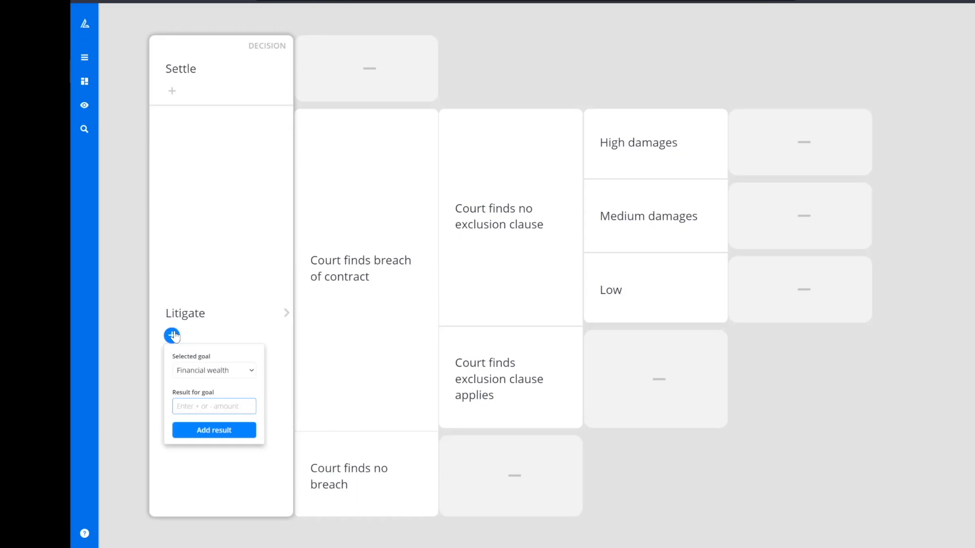
{"action": "type", "text": "-200000"}
{"action": "key", "text": "Return"}
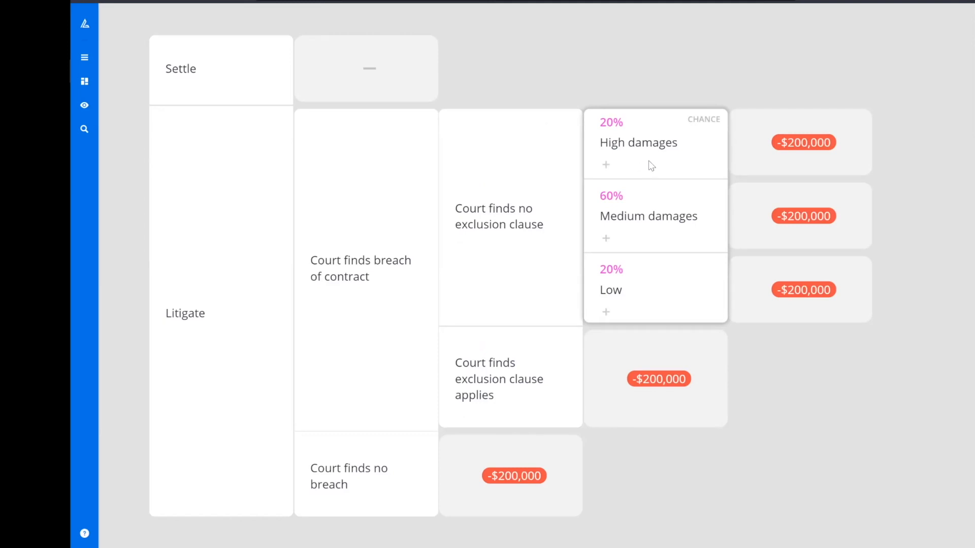
Step: Add a Financial wealth result of 1,000,000 to the High damages outcome
{"action": "left_click", "coordinate": [607, 165]}
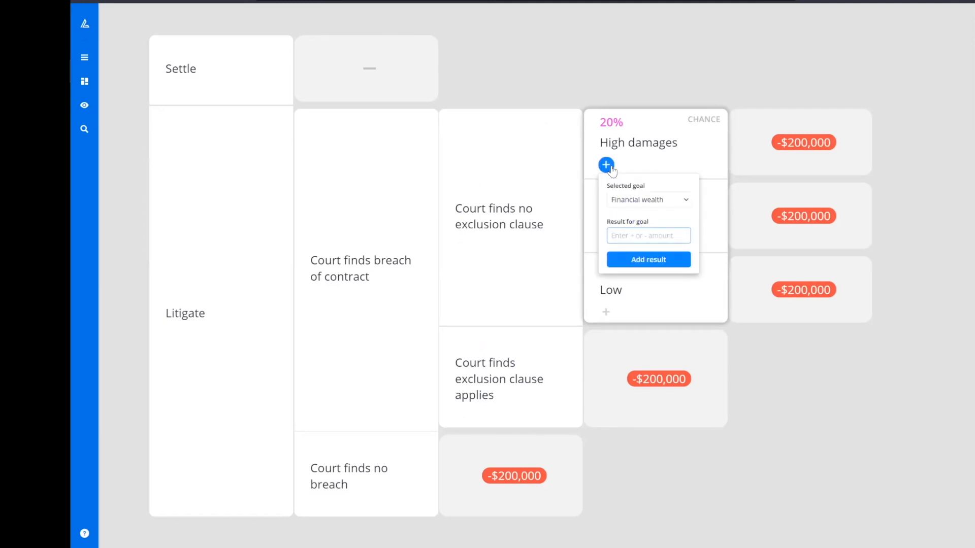
{"action": "type", "text": "1,000,0"}
{"action": "type", "text": "000000"}
{"action": "key", "text": "Return"}
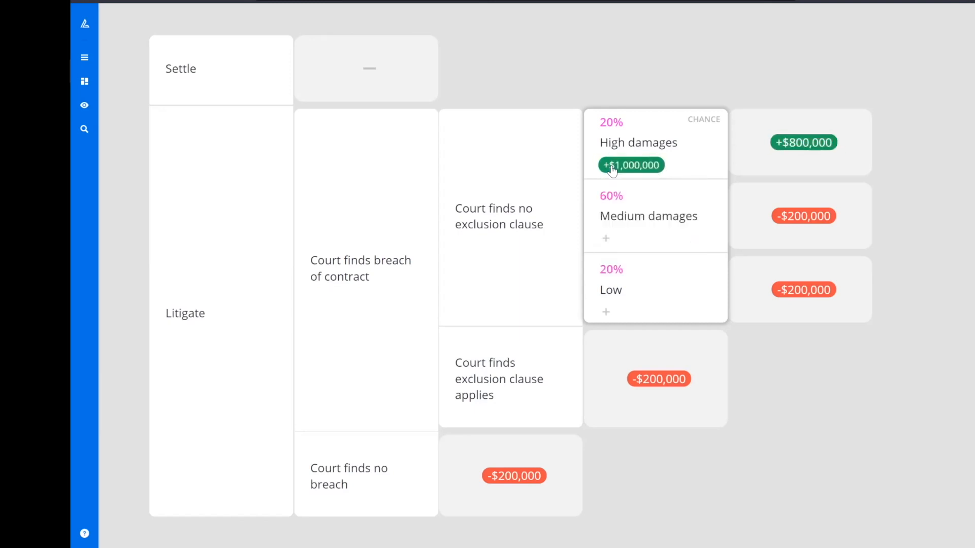
Step: Add a Financial wealth result of 750000 to the Medium damages outcome
{"action": "left_click", "coordinate": [610, 242]}
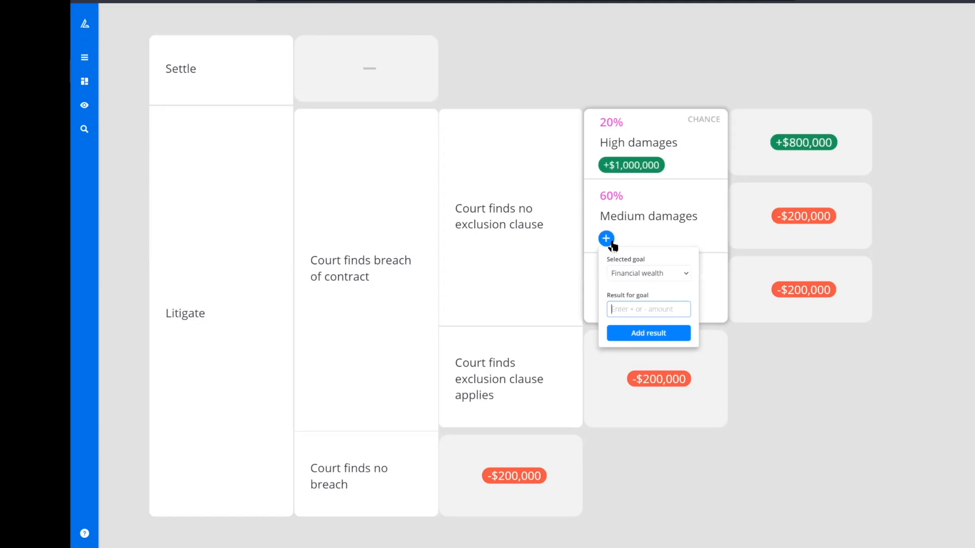
{"action": "type", "text": "750000"}
{"action": "key", "text": "Return"}
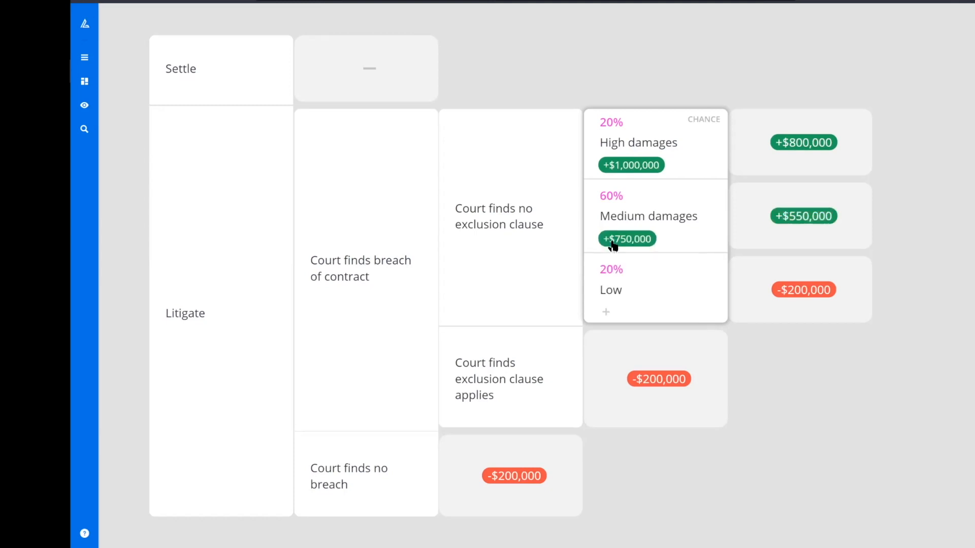
Step: Add a Financial wealth result of 500000 to the Low damages outcome
{"action": "left_click", "coordinate": [609, 312]}
{"action": "type", "text": "500000"}
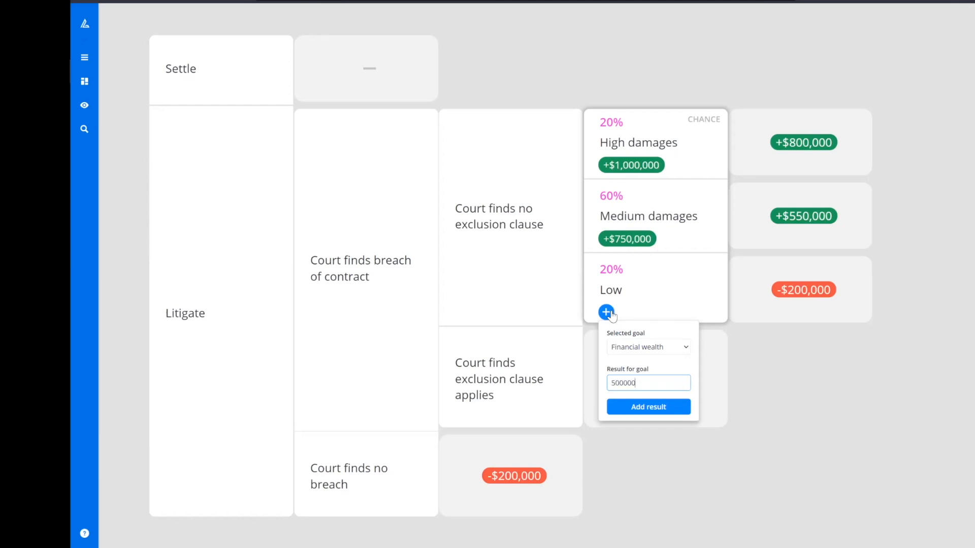
{"action": "key", "text": "Return"}
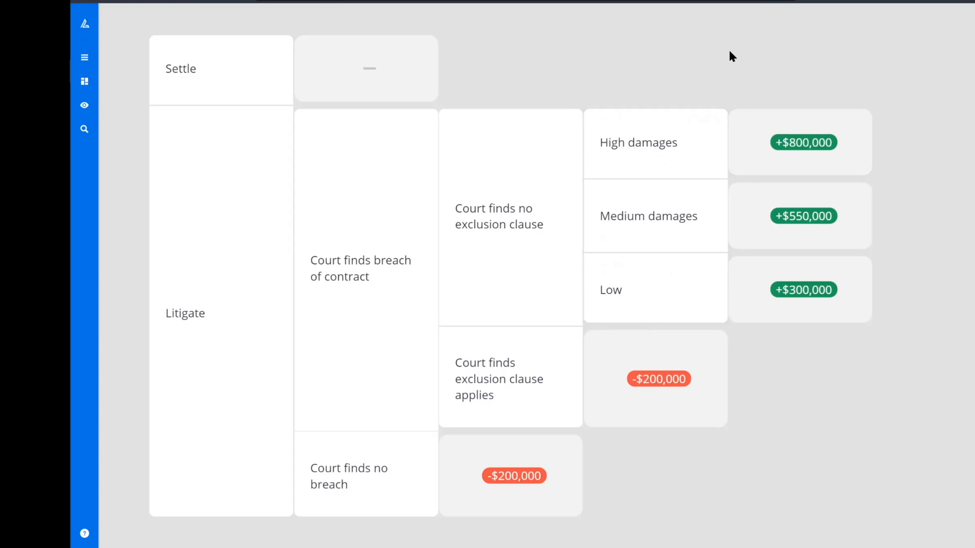
Step: Run an Insights evaluation of the plan for the Financial wealth goal, then close the panel
{"action": "scroll", "coordinate": [503, 155], "scroll_direction": "down", "scroll_amount": 2}
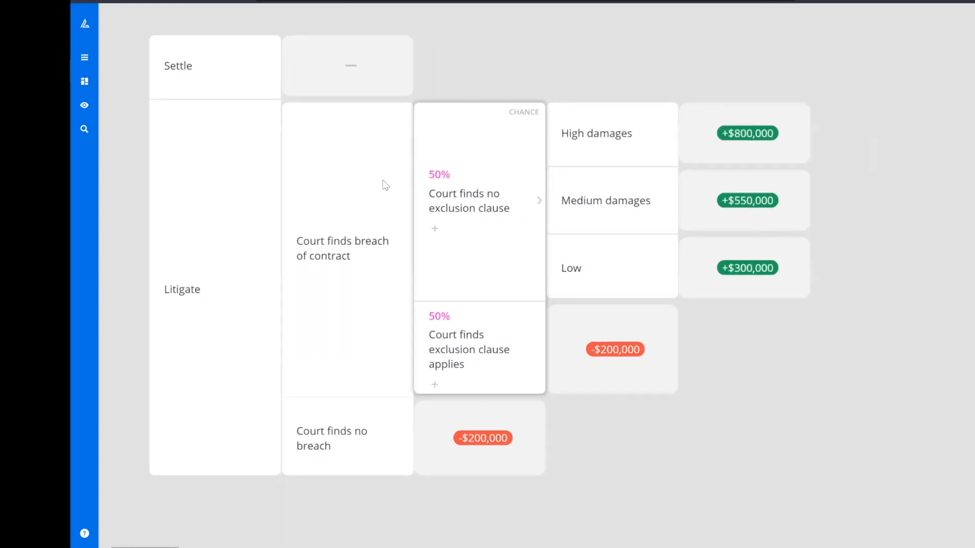
{"action": "scroll", "coordinate": [381, 182], "scroll_direction": "down", "scroll_amount": 1}
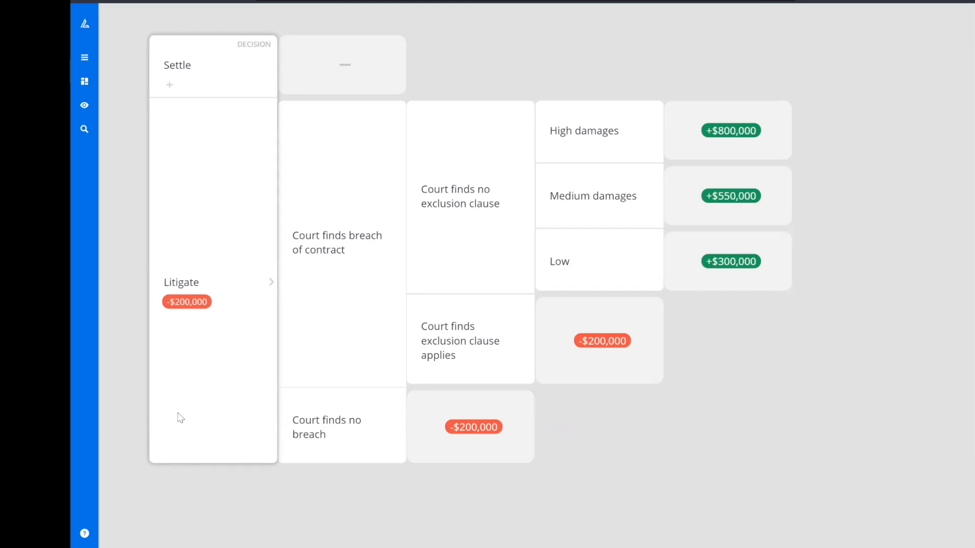
{"action": "left_click", "coordinate": [82, 66]}
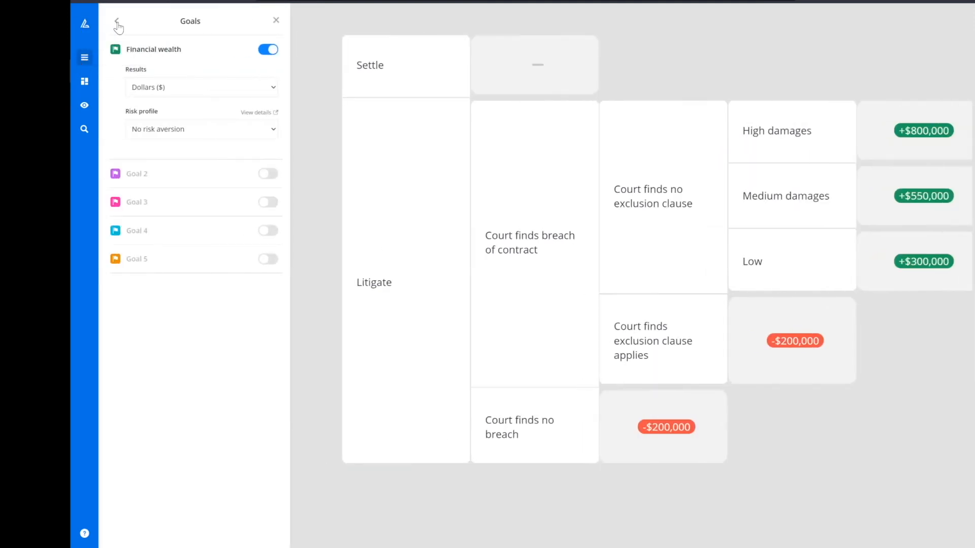
{"action": "left_click", "coordinate": [116, 21]}
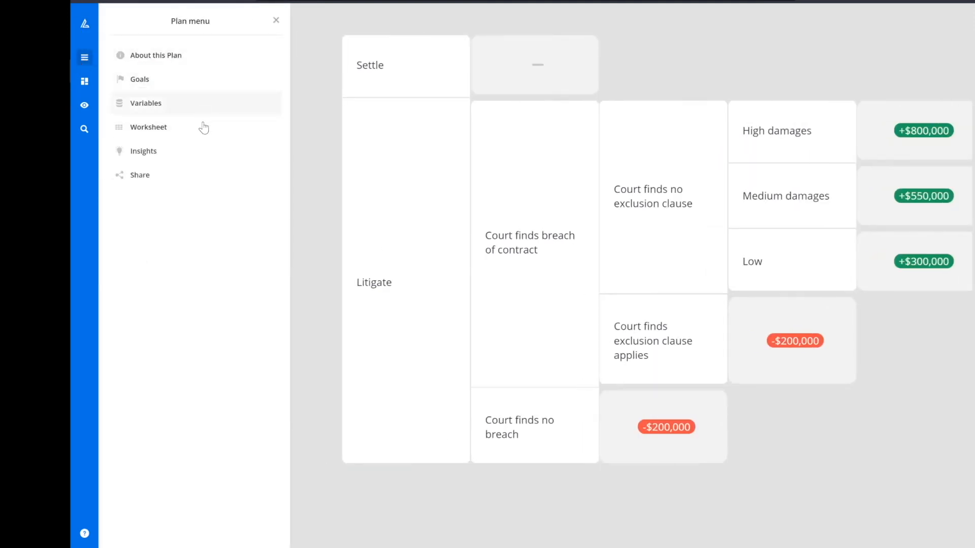
{"action": "left_click", "coordinate": [200, 150]}
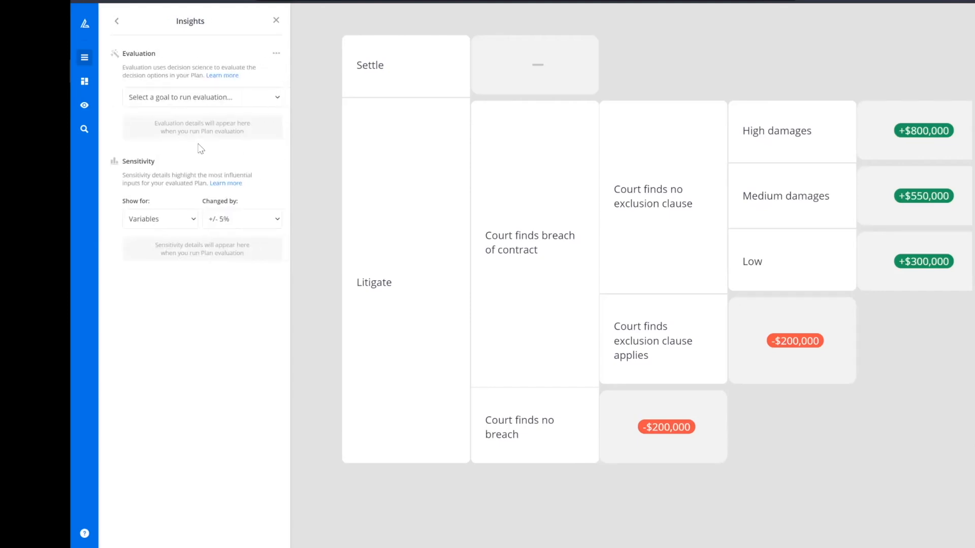
{"action": "left_click", "coordinate": [220, 104]}
{"action": "left_click", "coordinate": [226, 114]}
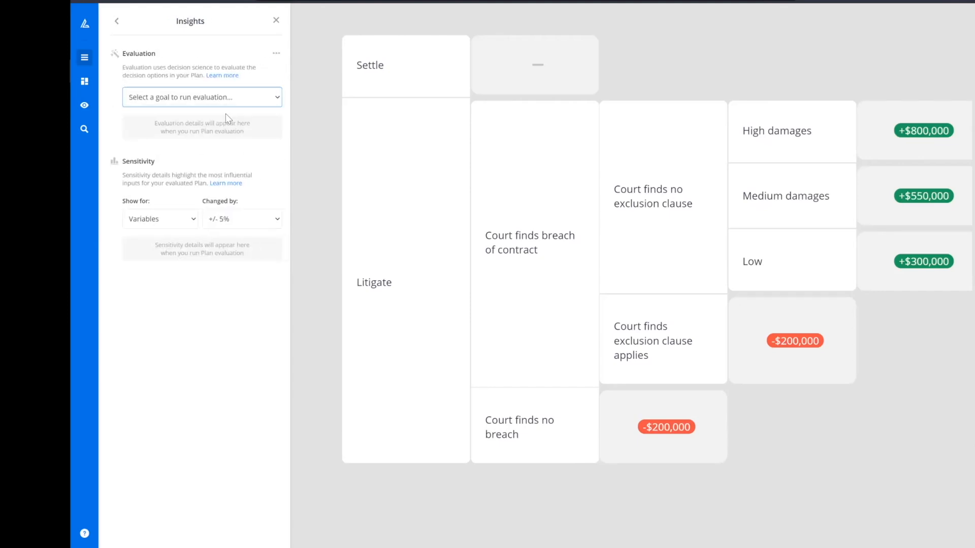
{"action": "left_click", "coordinate": [274, 21]}
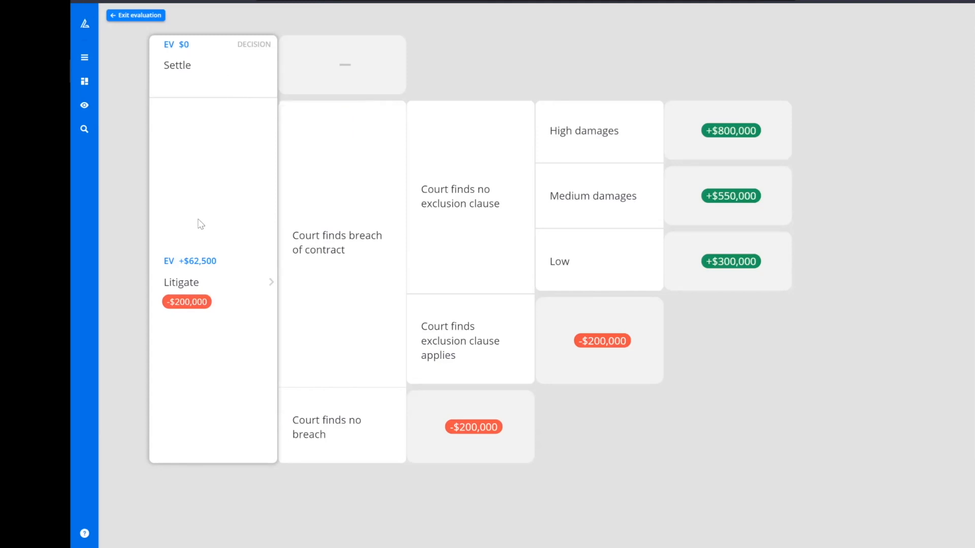
Step: Change the Financial wealth goal's results currency to Pounds (£) and close the Goals panel
{"action": "left_click", "coordinate": [194, 280]}
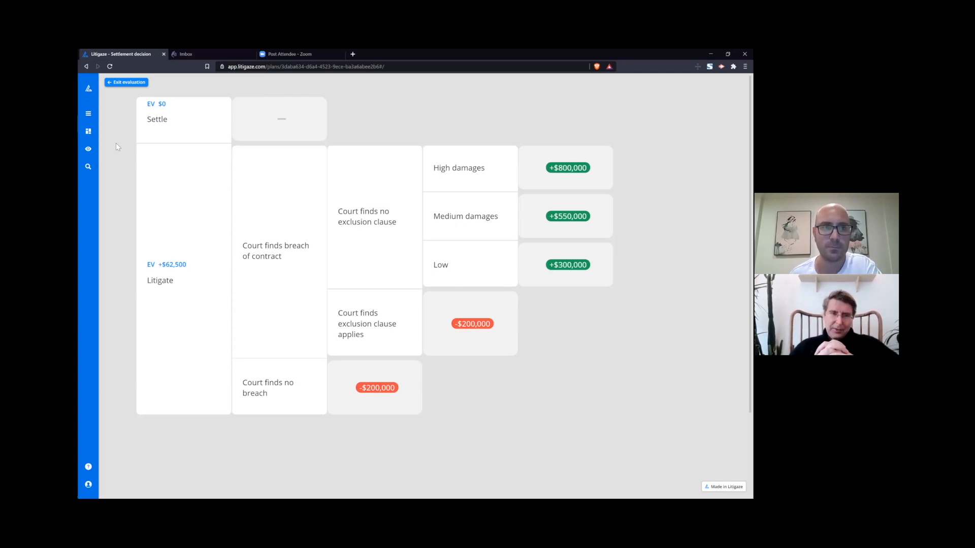
{"action": "left_click", "coordinate": [88, 114]}
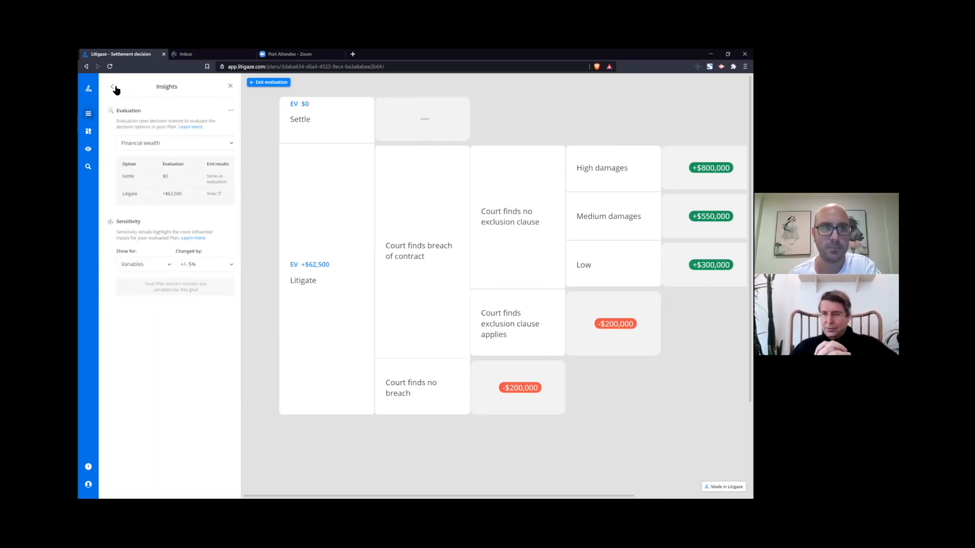
{"action": "left_click", "coordinate": [113, 87]}
{"action": "left_click", "coordinate": [163, 130]}
{"action": "left_click", "coordinate": [189, 136]}
{"action": "left_click", "coordinate": [184, 173]}
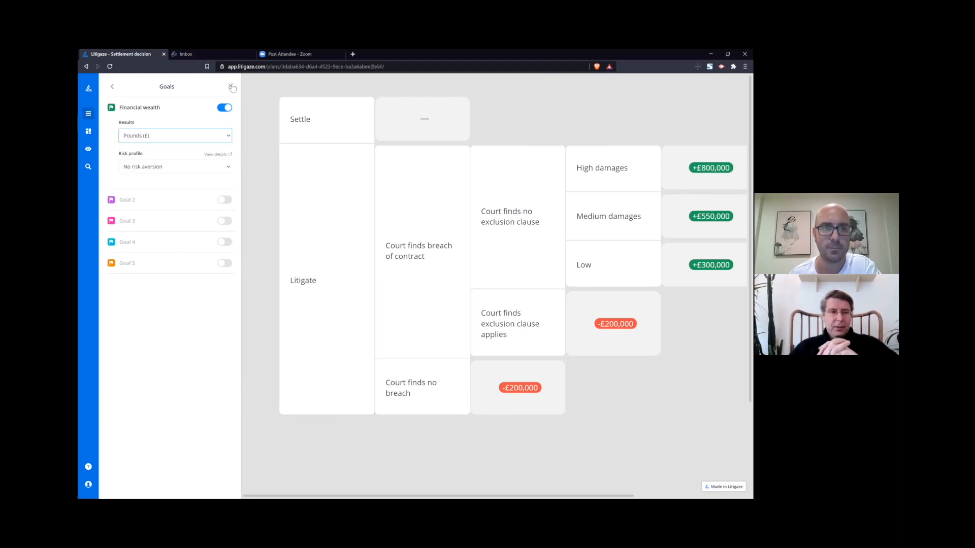
{"action": "left_click", "coordinate": [230, 86]}
{"action": "mouse_move", "coordinate": [341, 116]}
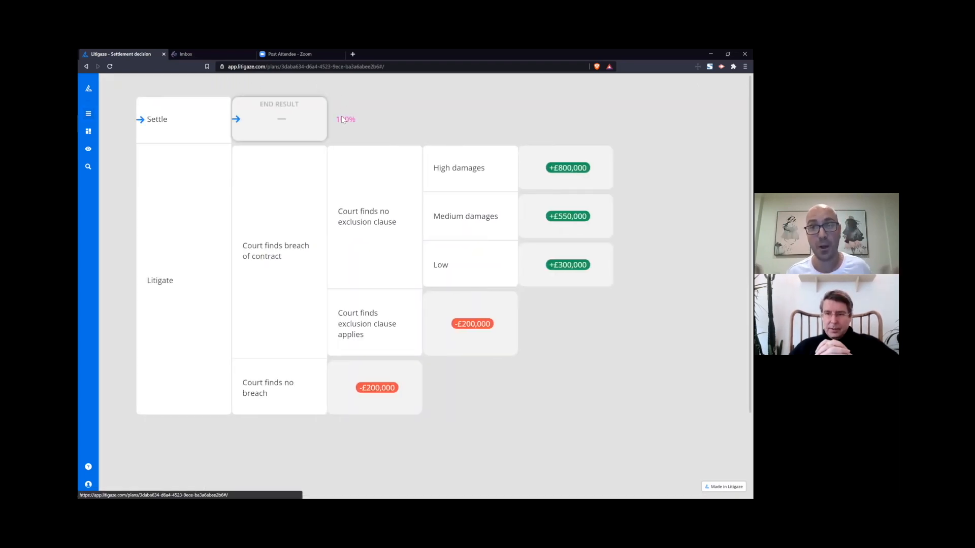